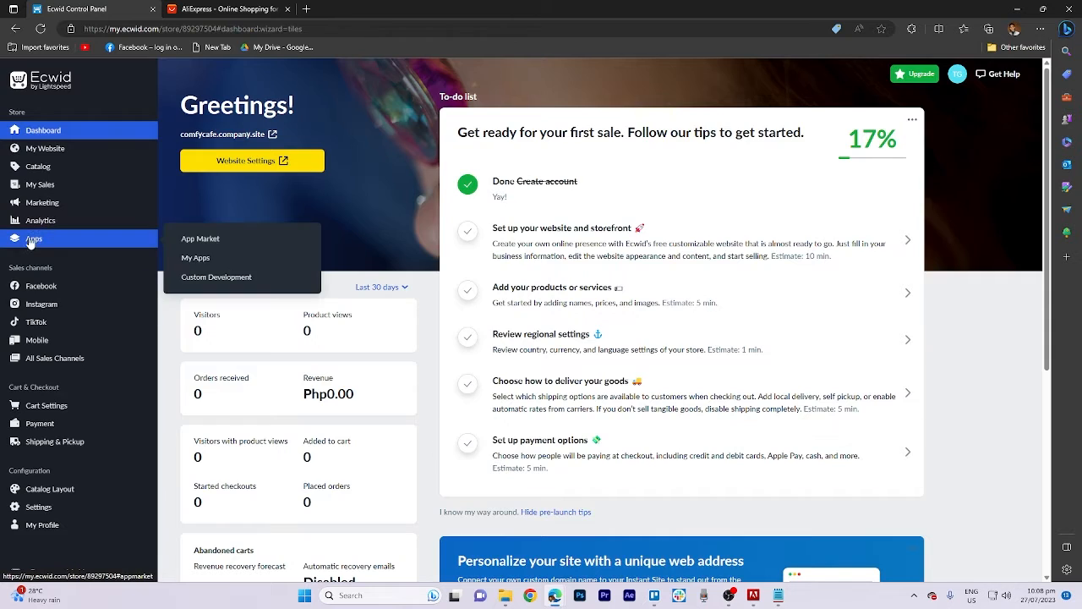
# - Search the App Market for "dropshipping"
pyautogui.click(59, 239)
pyautogui.moveTo(118, 179)
pyautogui.click(202, 117)
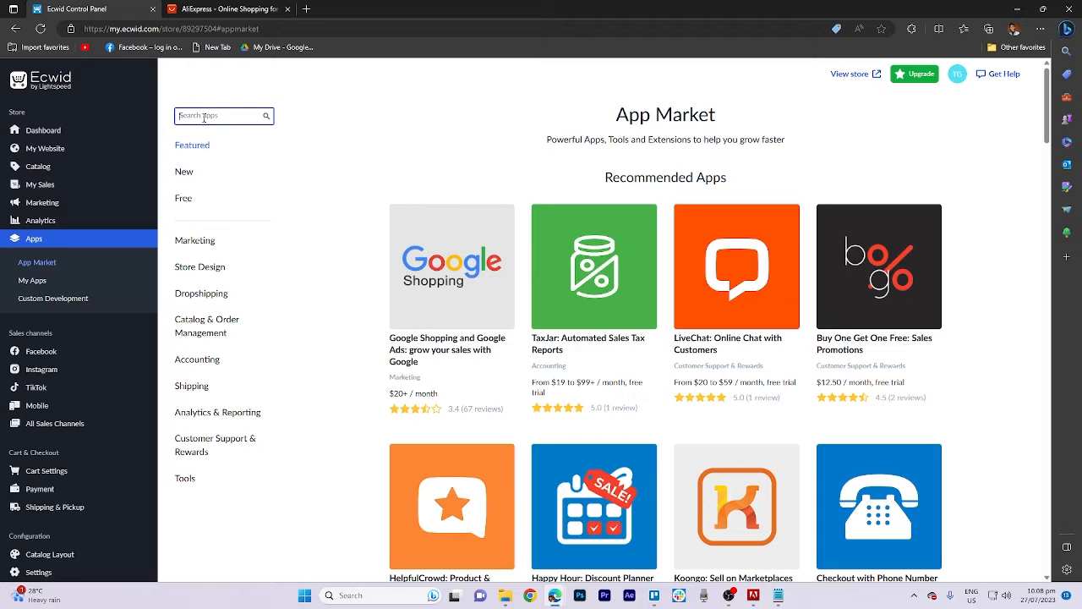
pyautogui.write('dropshipping')
pyautogui.press('Return')
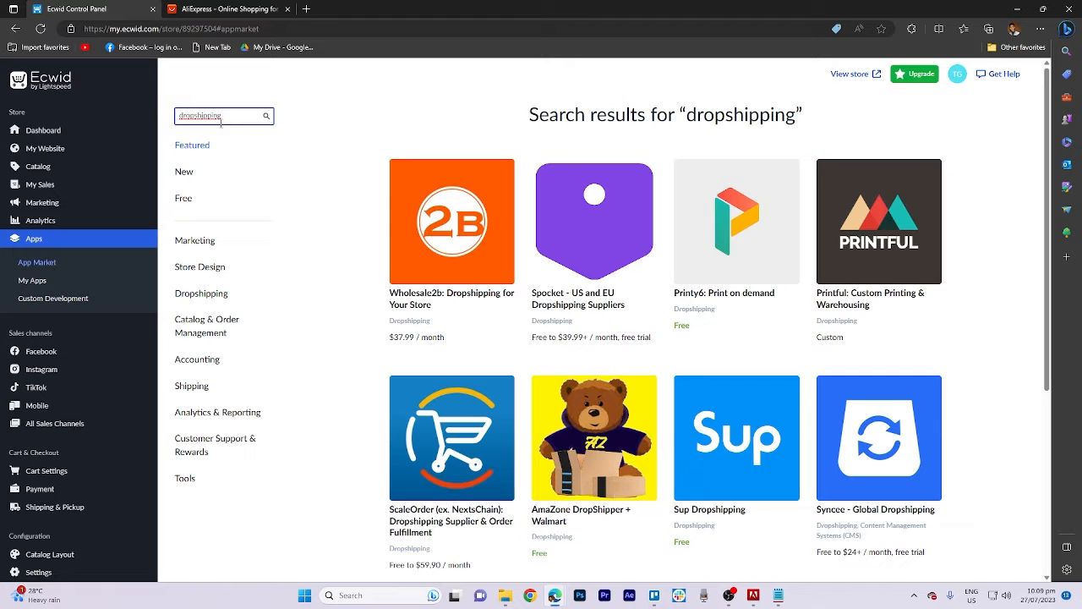
# - Install the free Sup Dropshipping app, granting its requested permissions, and open it
pyautogui.click(714, 513)
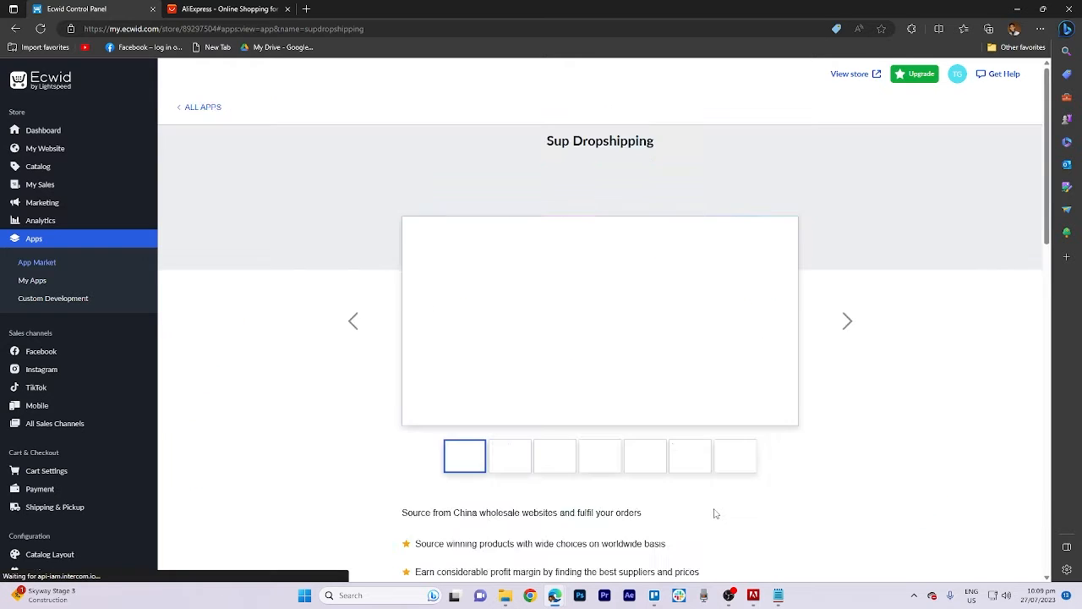
pyautogui.scroll(-3, 753, 522)
pyautogui.scroll(3, 756, 512)
pyautogui.click(613, 202)
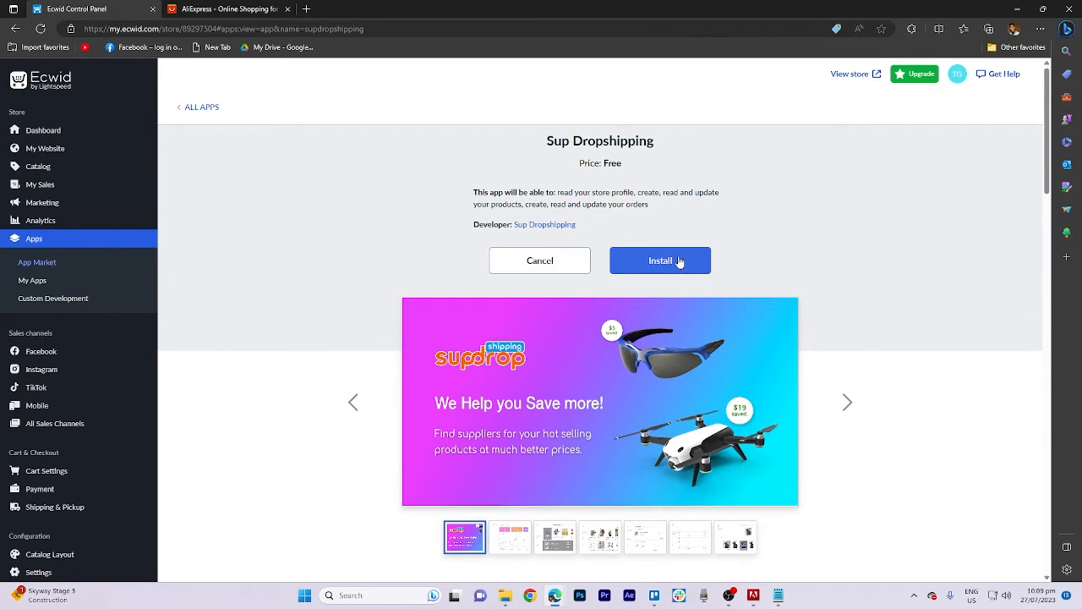
pyautogui.click(679, 262)
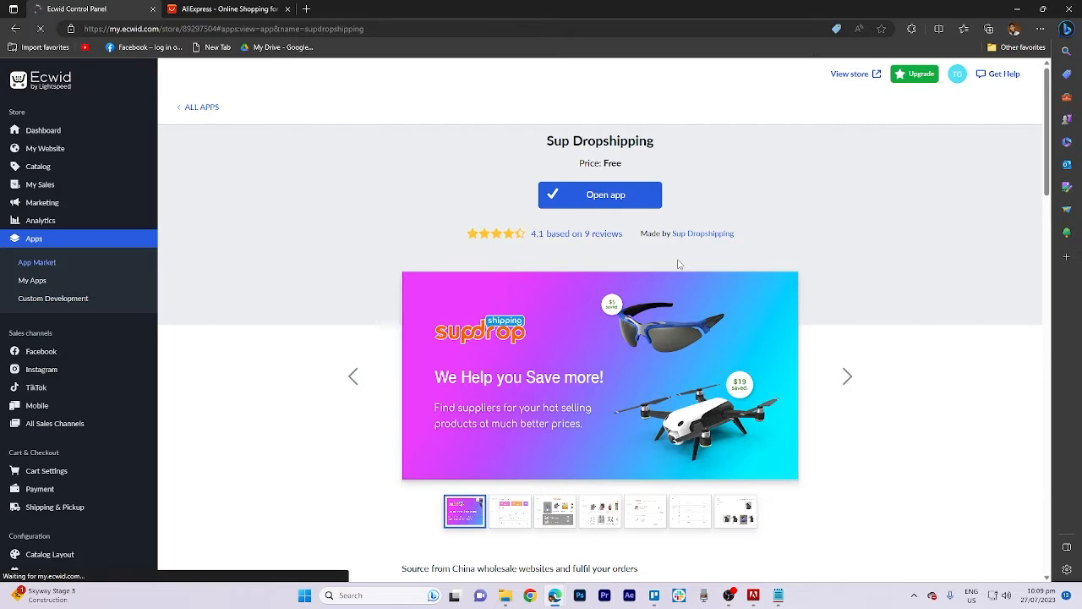
pyautogui.click(617, 199)
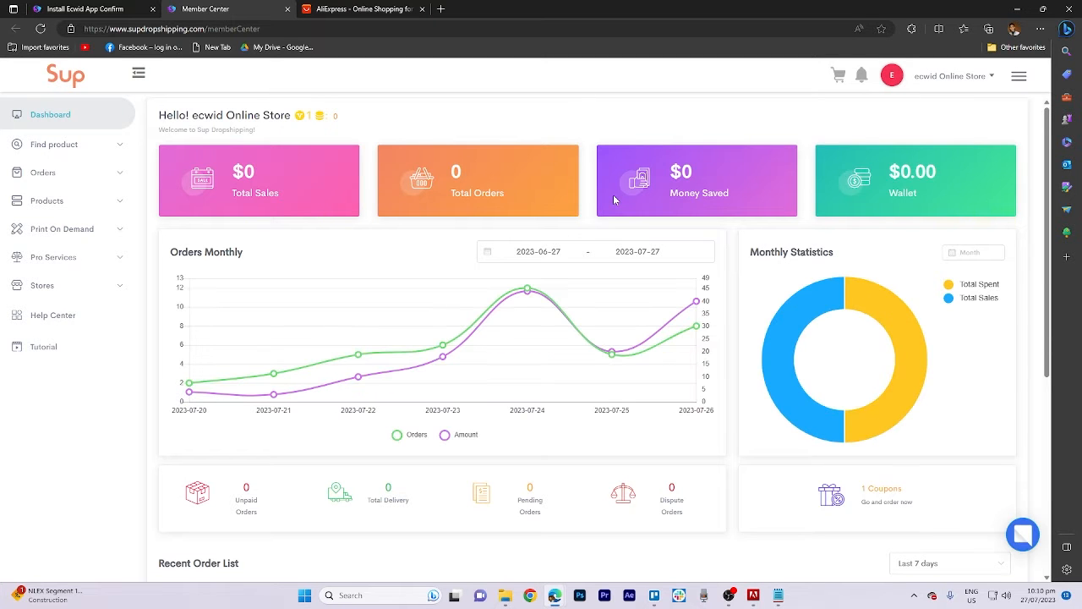
# - Look through the Sourcing and Find Better Price pages, selecting the Ecwid Online Store and viewing the option for finding new products
pyautogui.click(42, 155)
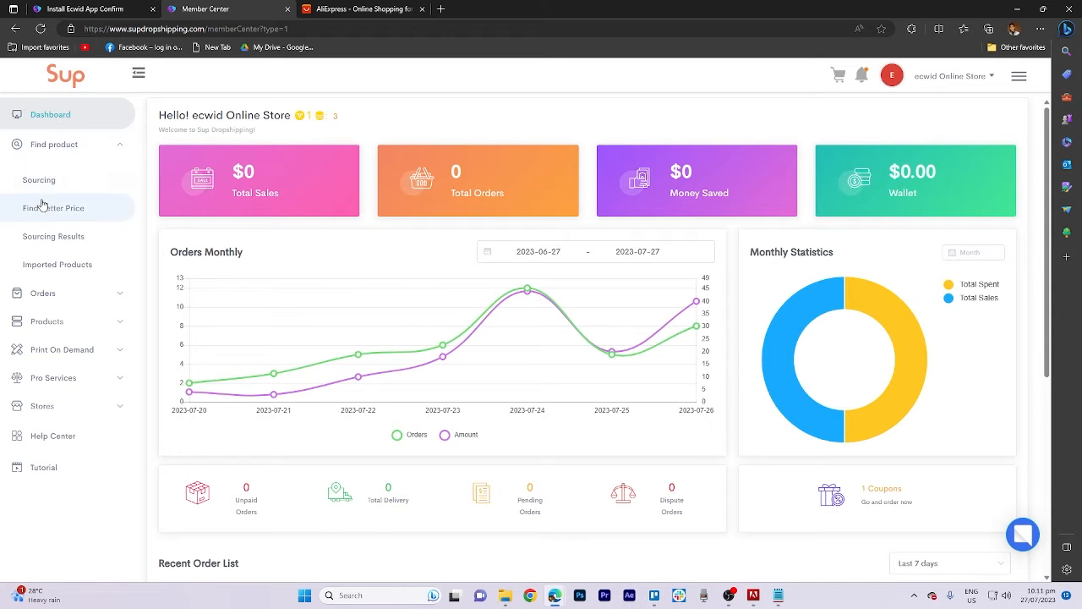
pyautogui.click(41, 190)
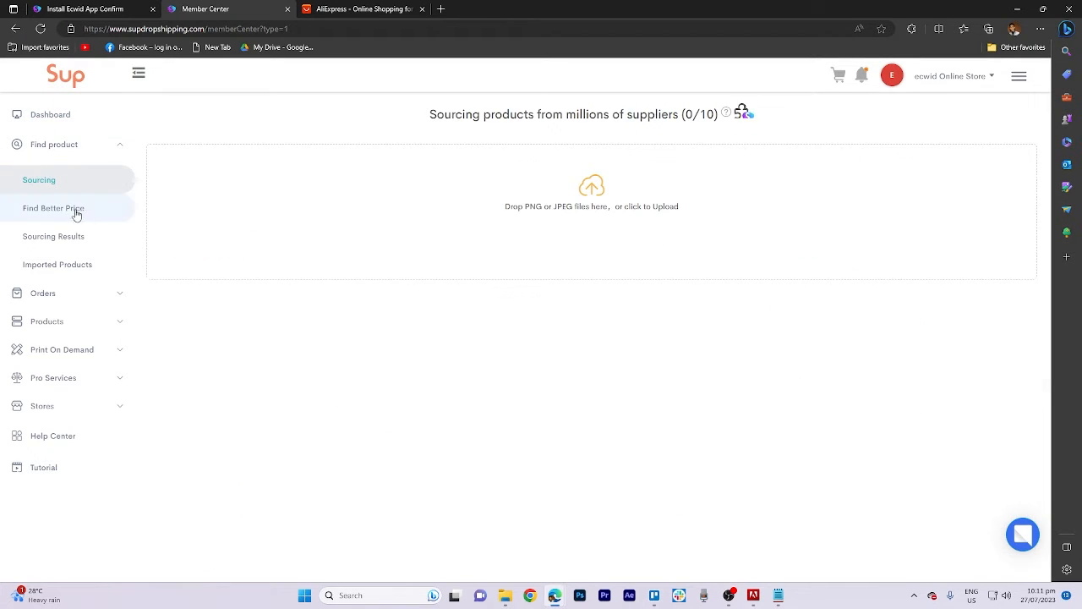
pyautogui.click(50, 215)
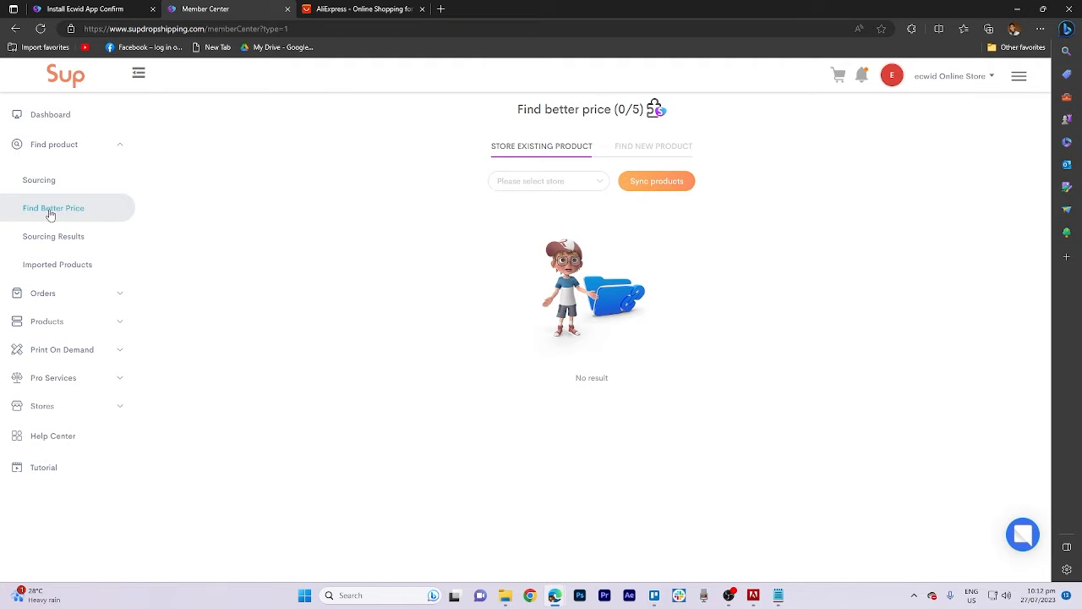
pyautogui.click(536, 183)
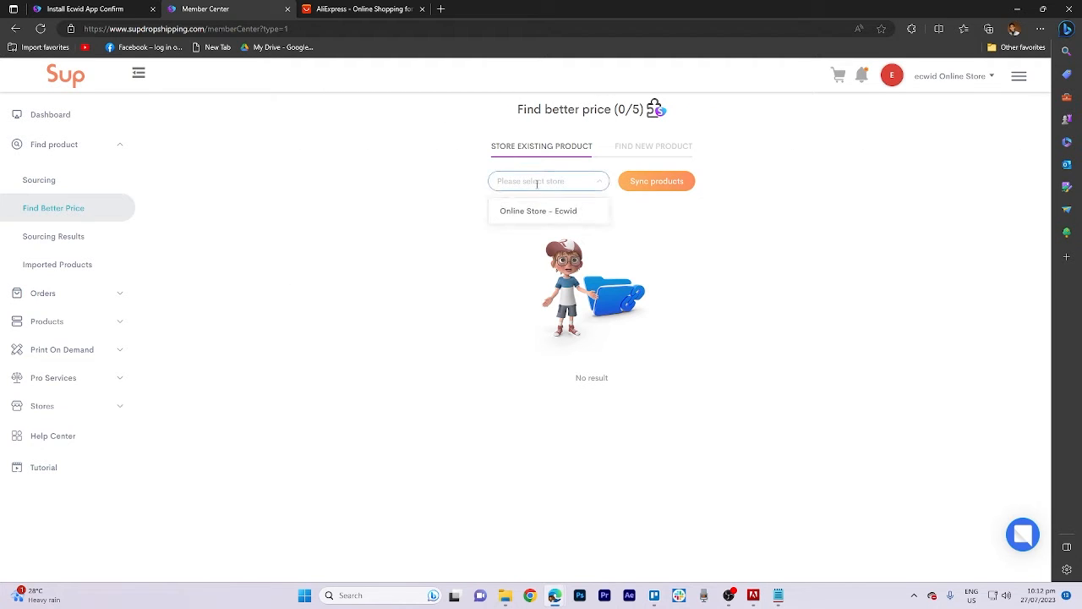
pyautogui.click(538, 211)
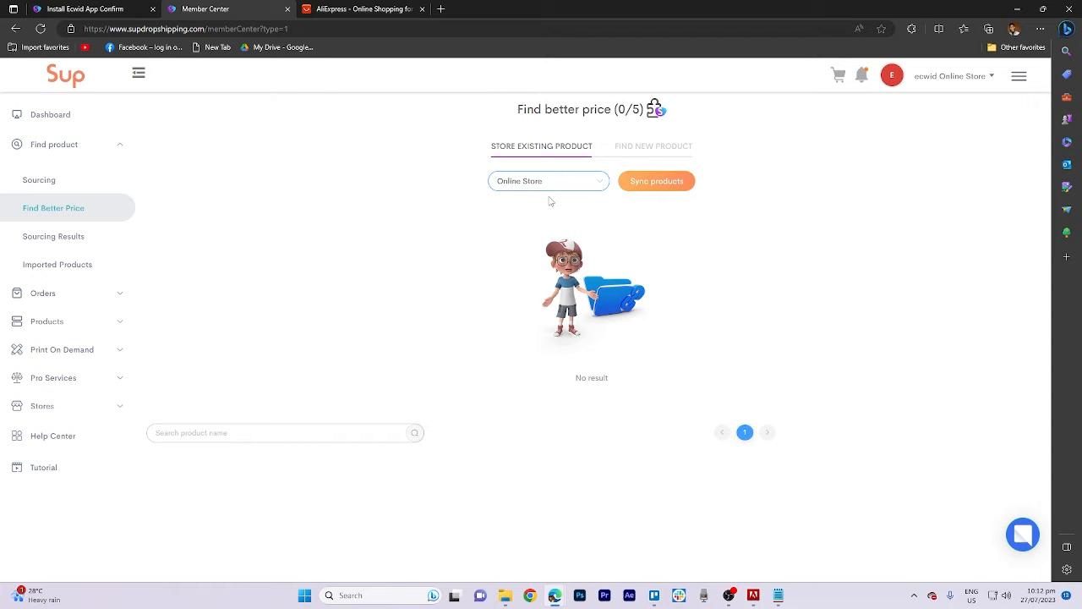
pyautogui.click(647, 147)
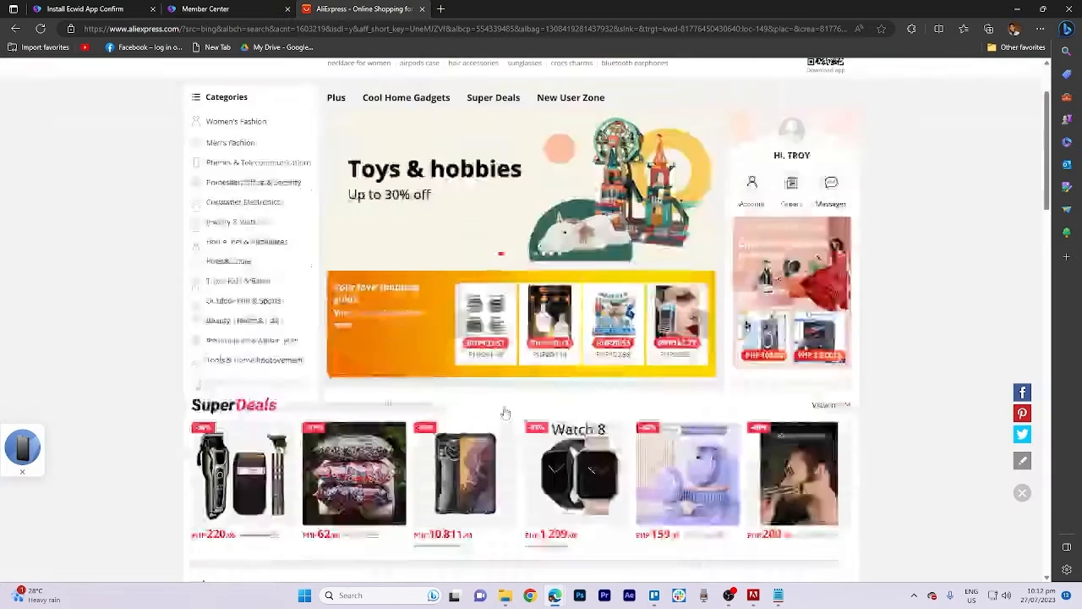
# - On AliExpress, browse SuperDeals and open the 116plu Smart Watch product page
pyautogui.scroll(-2, 505, 411)
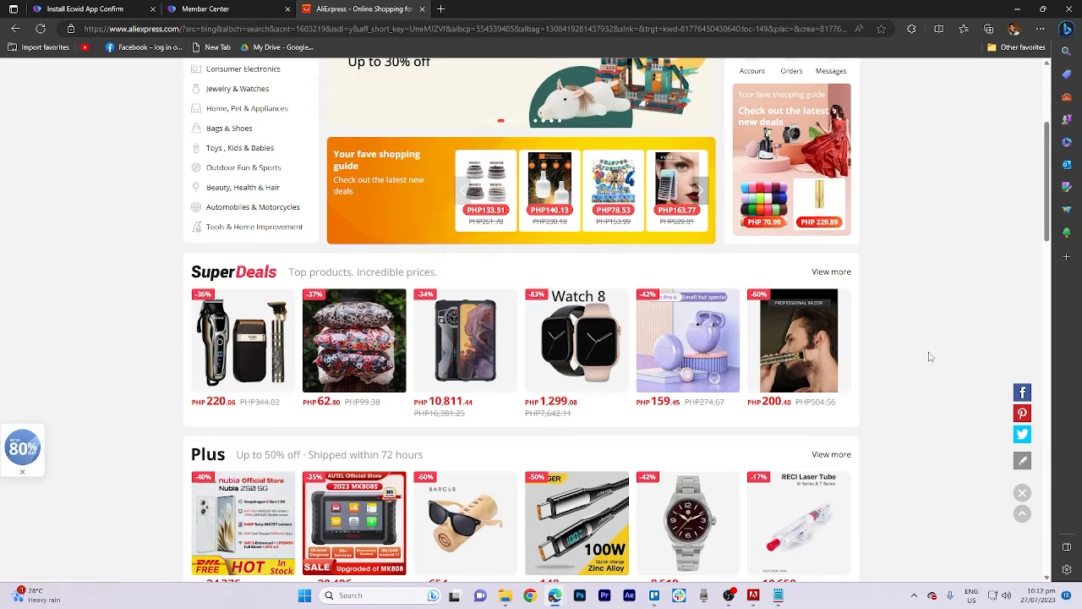
pyautogui.click(593, 356)
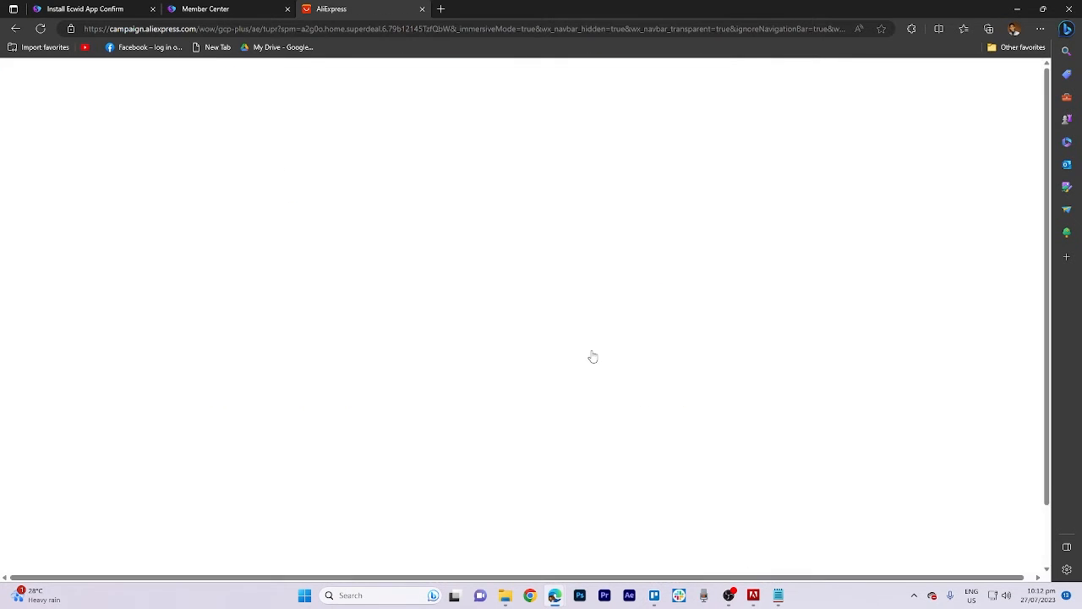
pyautogui.scroll(-2, 718, 406)
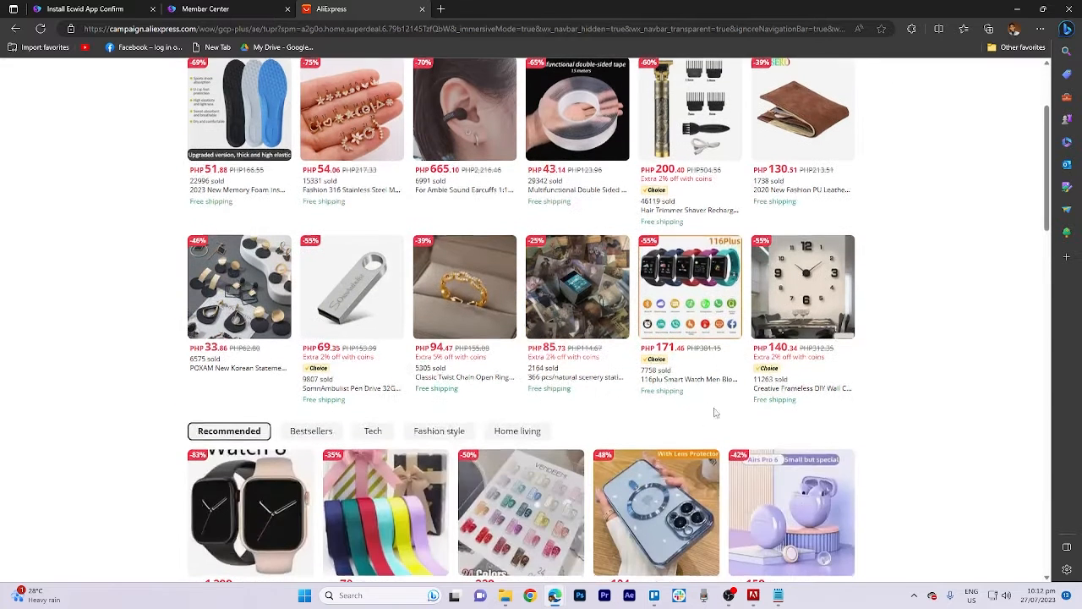
pyautogui.click(689, 295)
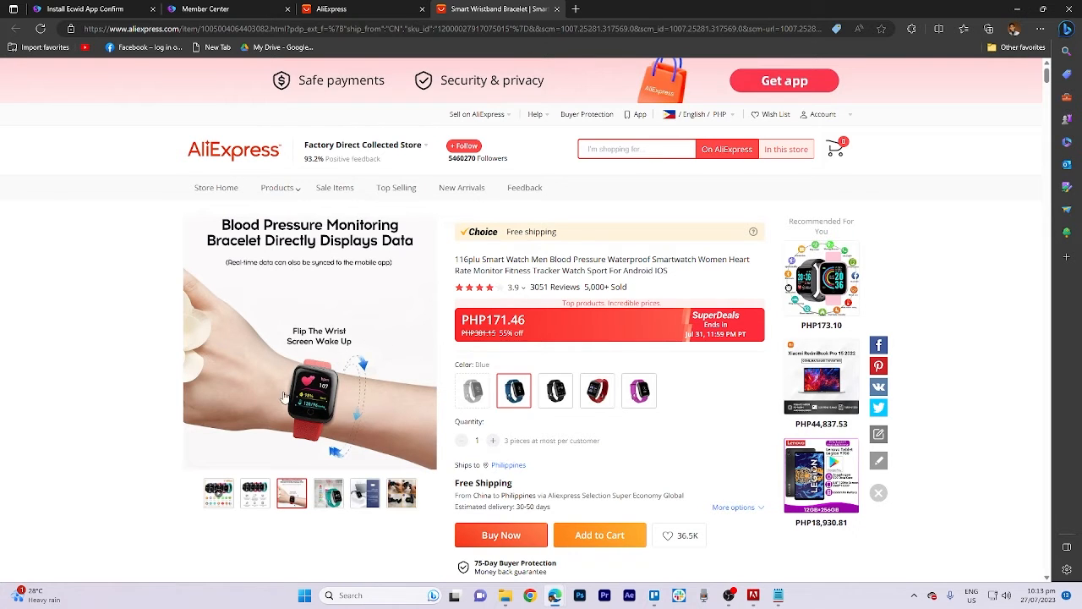
# - Save the product image of the teal smart watch to the Downloads folder
pyautogui.rightClick(337, 336)
pyautogui.click(382, 363)
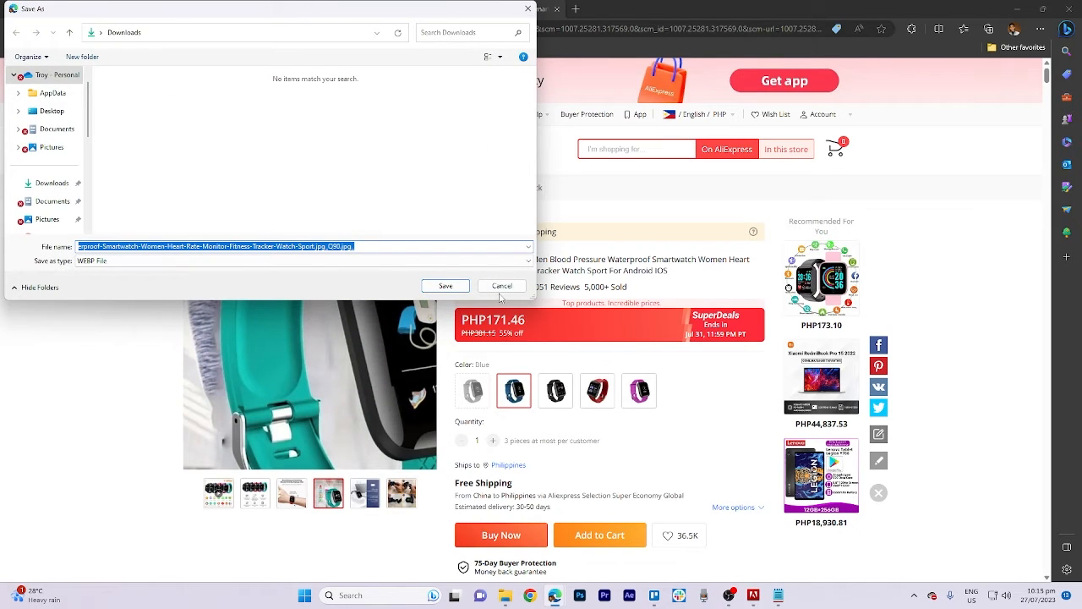
pyautogui.click(451, 290)
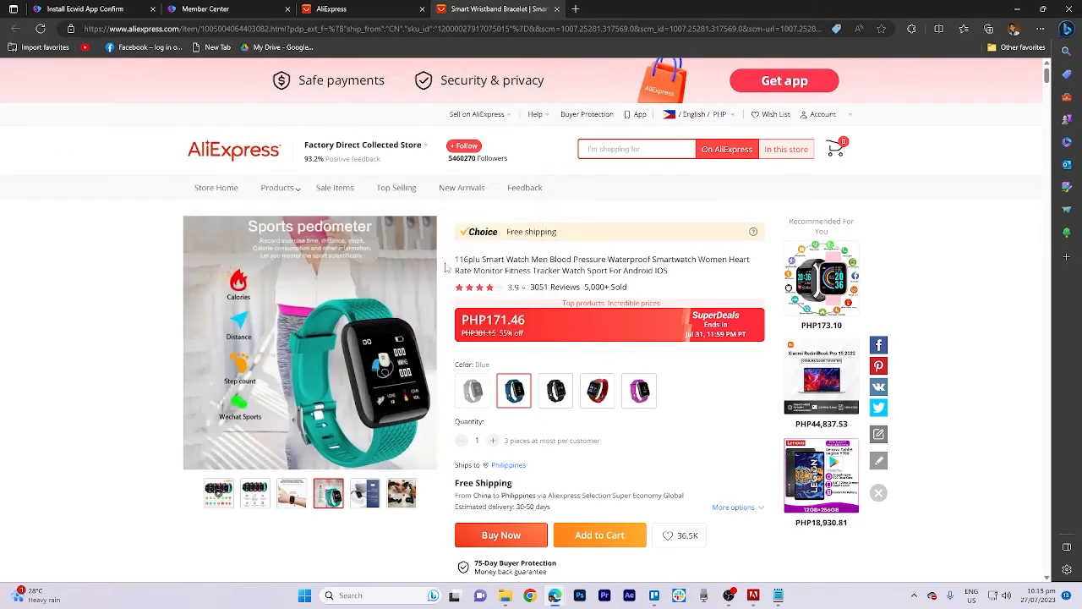
# - Return to the Sup Sourcing page and upload the saved 116plu smart watch image from Downloads, with all file types shown
pyautogui.click(367, 6)
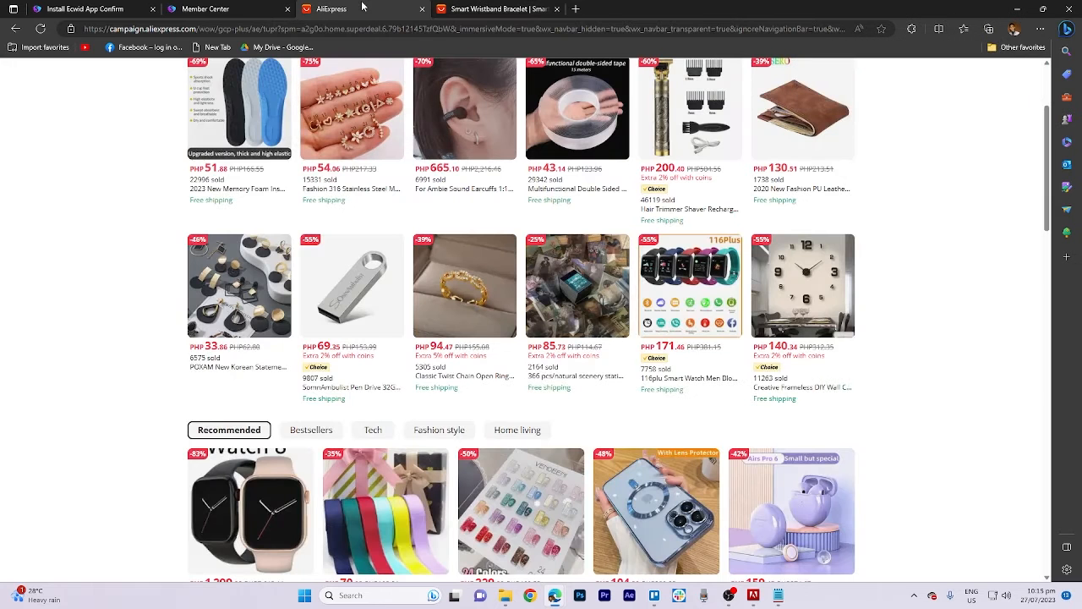
pyautogui.click(218, 6)
pyautogui.click(502, 244)
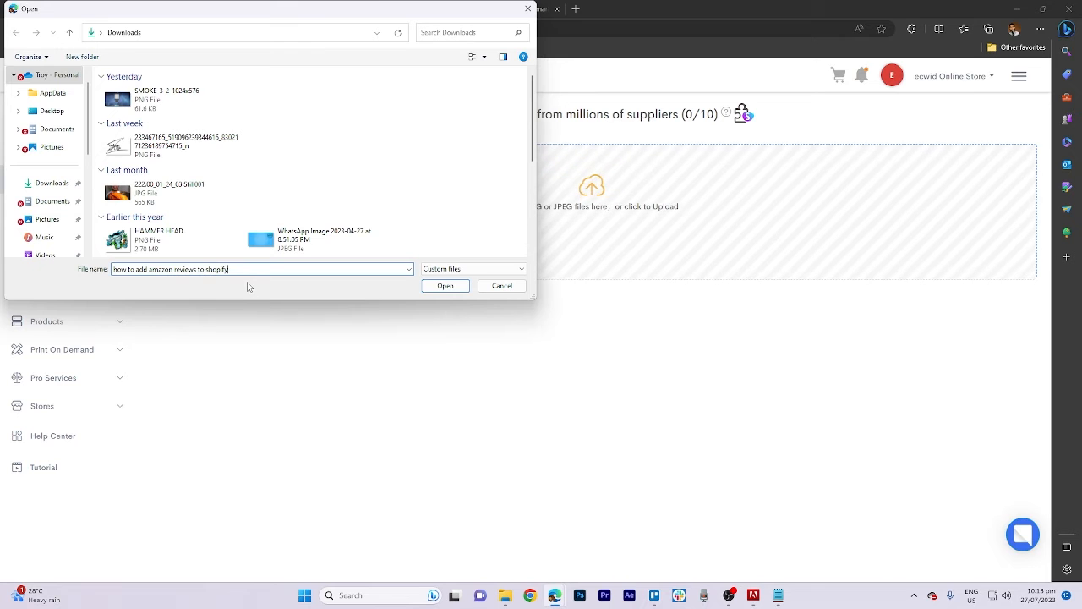
pyautogui.press('BackSpace')
pyautogui.press('BackSpace')
pyautogui.press('BackSpace')
pyautogui.press('BackSpace')
pyautogui.press('BackSpace')
pyautogui.press('BackSpace')
pyautogui.press('BackSpace')
pyautogui.press('BackSpace')
pyautogui.press('BackSpace')
pyautogui.press('BackSpace')
pyautogui.press('BackSpace')
pyautogui.press('BackSpace')
pyautogui.press('BackSpace')
pyautogui.press('BackSpace')
pyautogui.press('BackSpace')
pyautogui.press('BackSpace')
pyautogui.press('BackSpace')
pyautogui.press('BackSpace')
pyautogui.press('BackSpace')
pyautogui.press('BackSpace')
pyautogui.press('BackSpace')
pyautogui.scroll(-5, 203, 208)
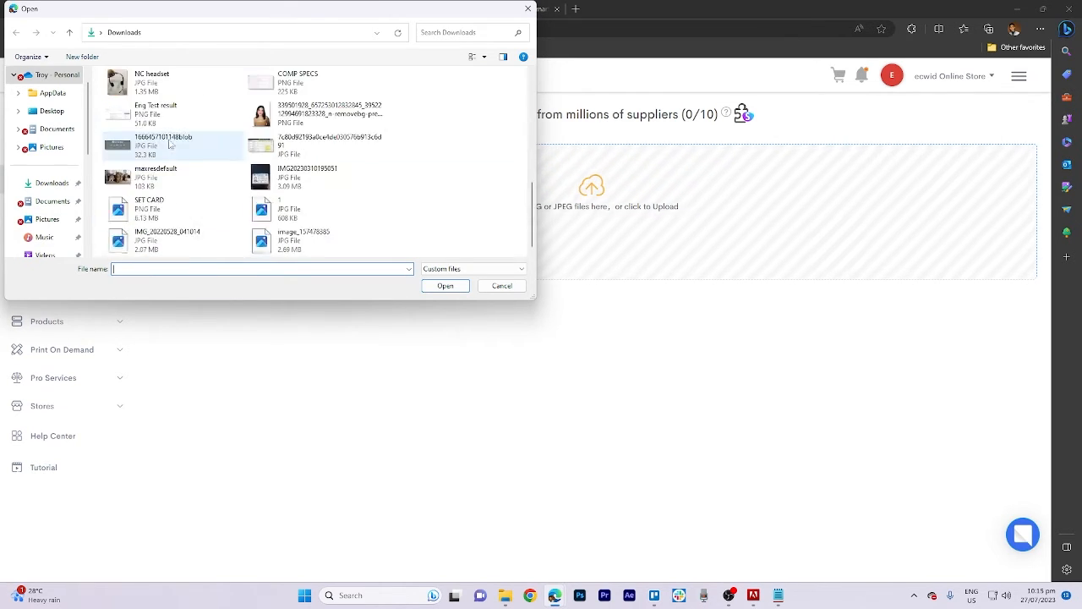
pyautogui.scroll(5, 192, 204)
pyautogui.scroll(-10, 195, 204)
pyautogui.click(409, 269)
pyautogui.click(52, 183)
pyautogui.click(440, 271)
pyautogui.click(437, 288)
pyautogui.click(174, 99)
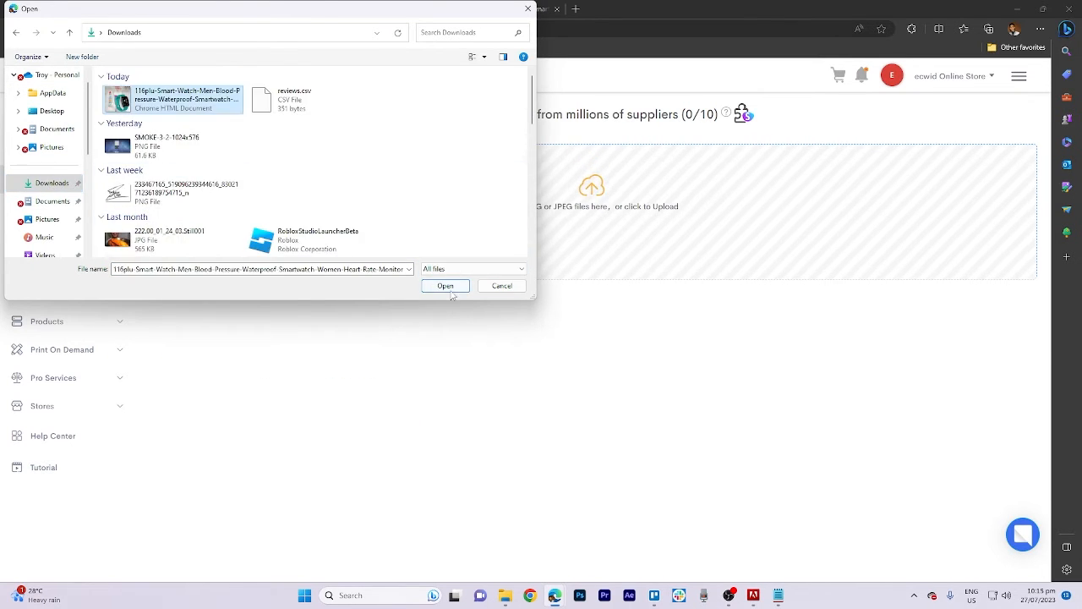
pyautogui.click(447, 288)
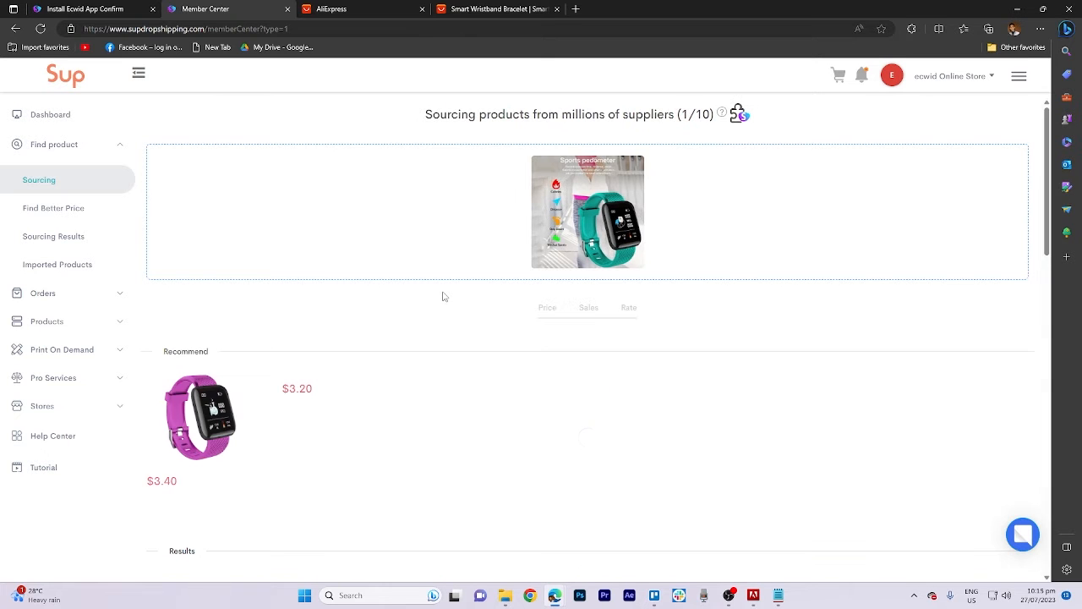
# - Browse the matching supplier products and import the $7.24 black smart watch from the results
pyautogui.scroll(-3, 632, 470)
pyautogui.scroll(3, 561, 531)
pyautogui.scroll(-2, 639, 551)
pyautogui.scroll(-3, 712, 427)
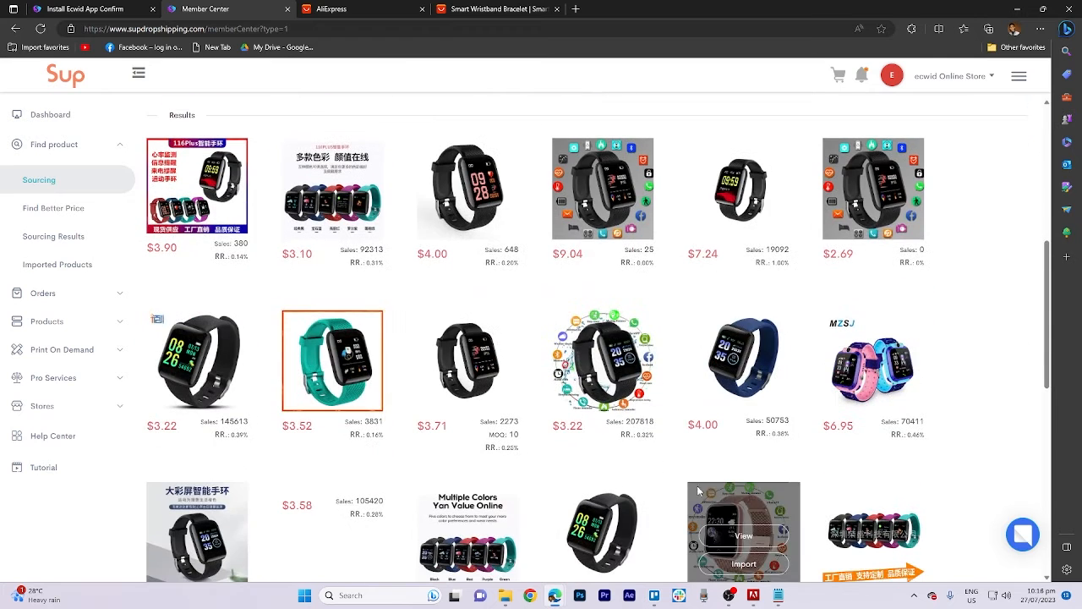
pyautogui.scroll(3, 757, 421)
pyautogui.moveTo(757, 421)
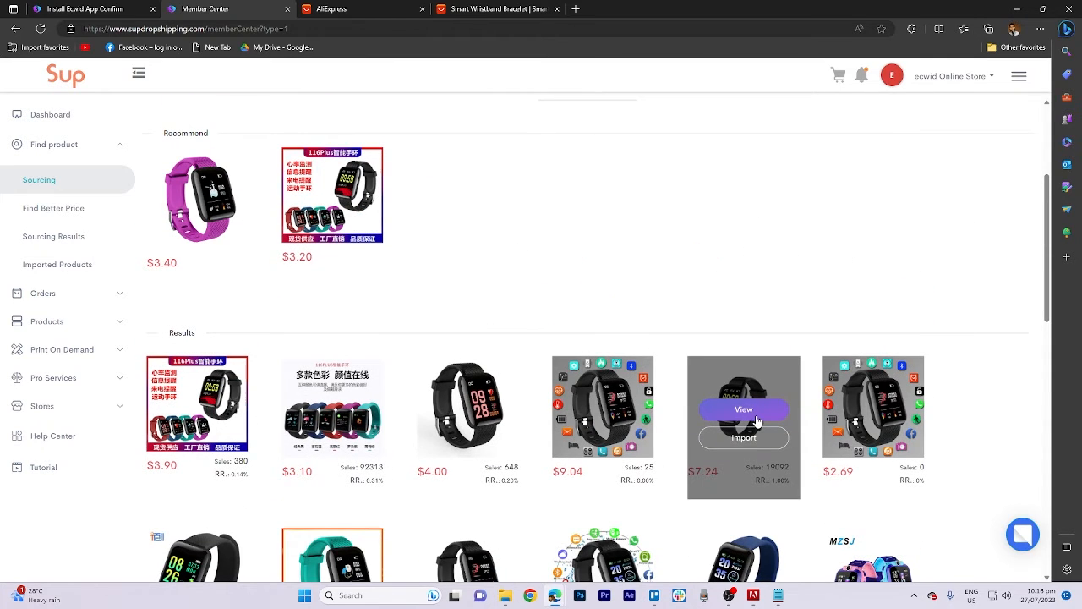
pyautogui.click(731, 438)
pyautogui.click(554, 349)
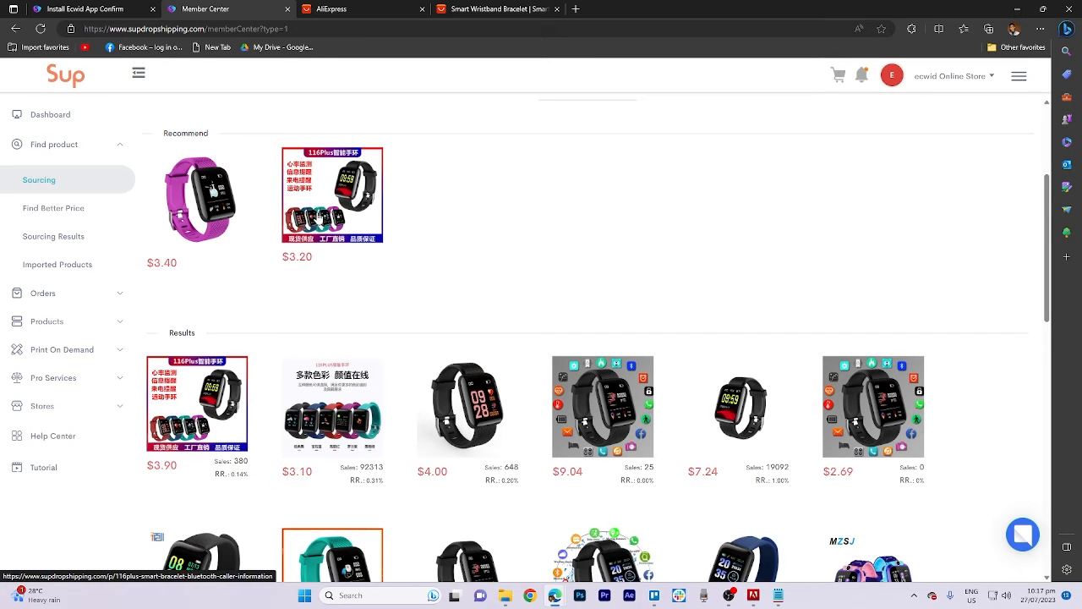
# - View the product page of the recommended $3.20 116PLUS smart bracelet, and look over the sourcing results again
pyautogui.click(314, 209)
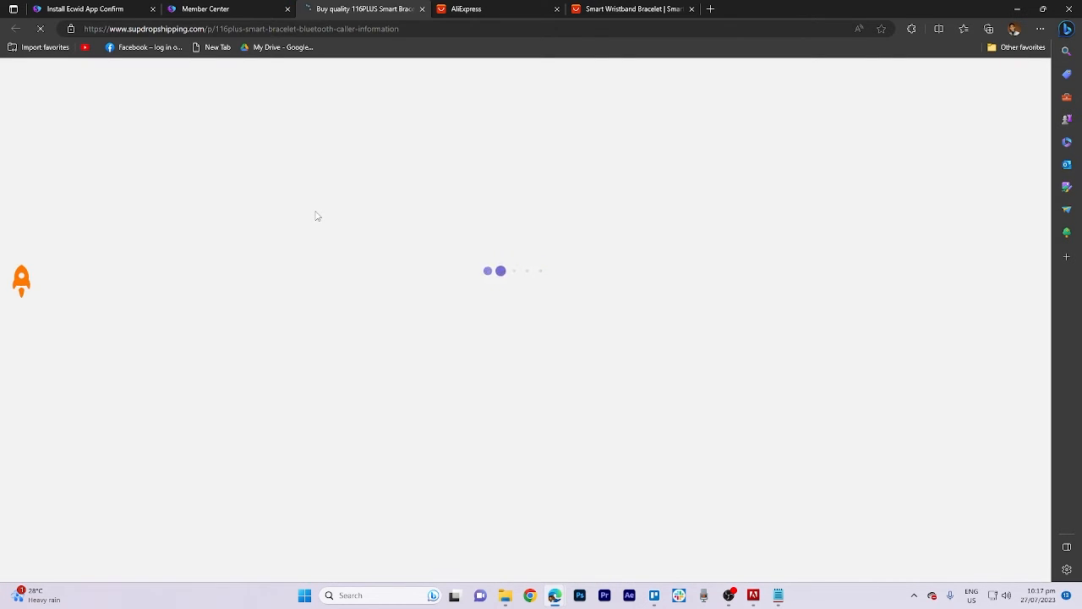
pyautogui.scroll(-2, 317, 216)
pyautogui.scroll(2, 546, 430)
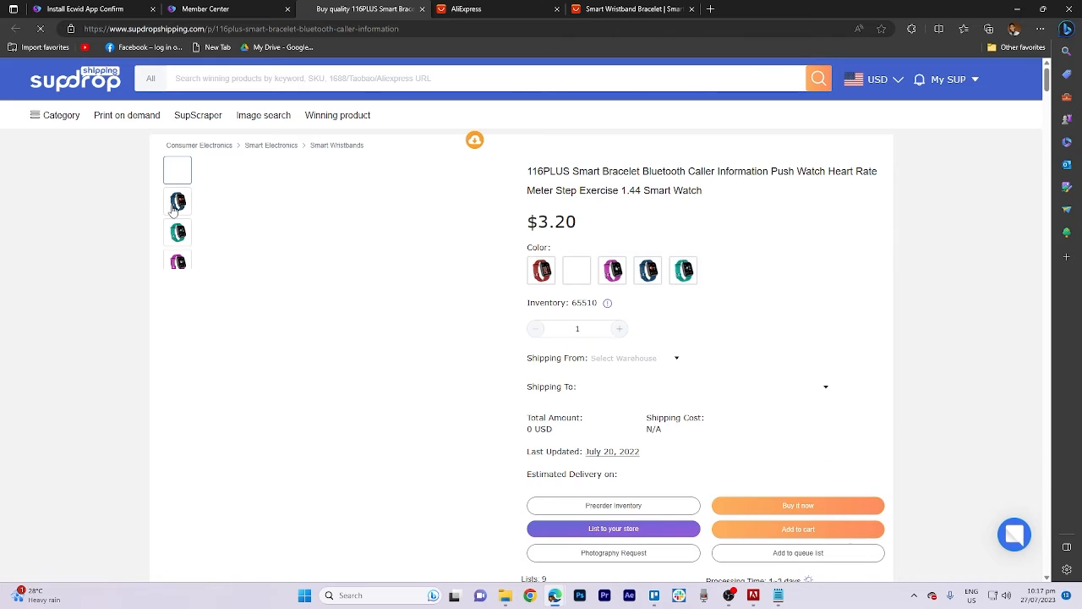
pyautogui.scroll(-2, 175, 220)
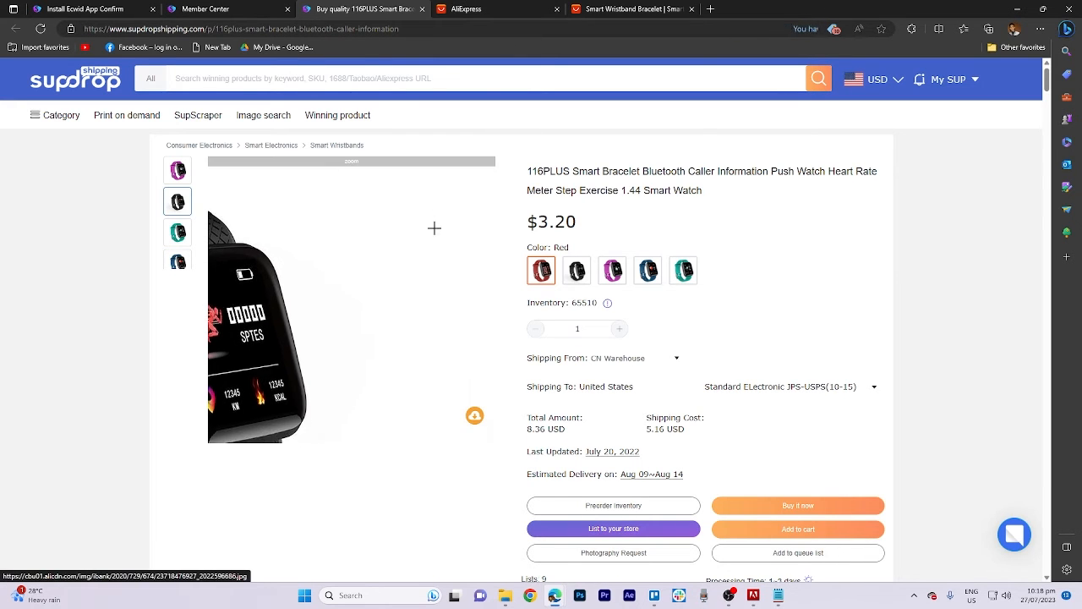
pyautogui.click(248, 8)
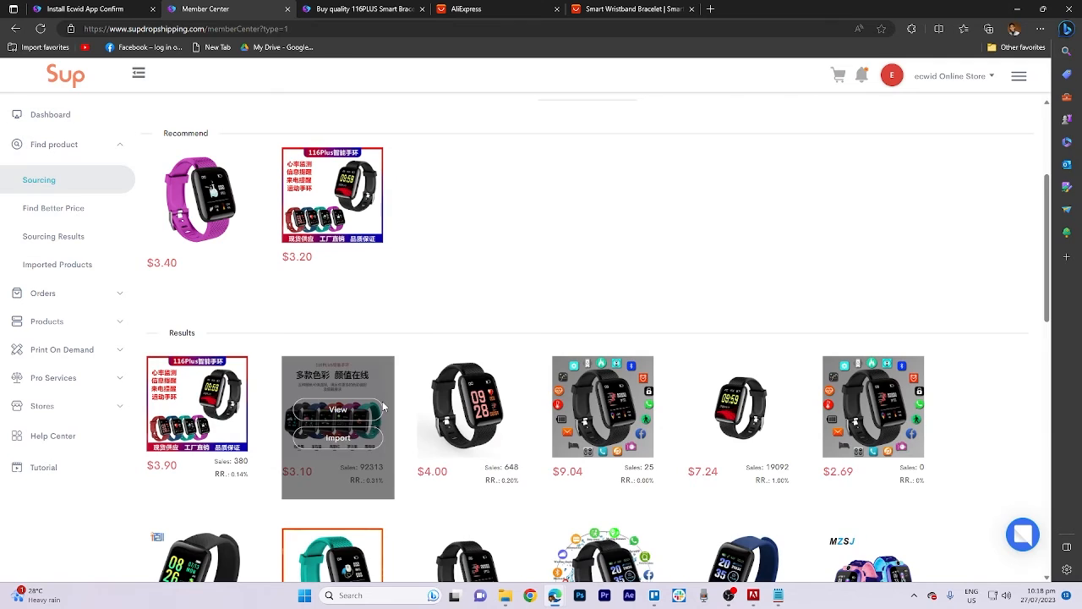
pyautogui.scroll(-3, 420, 465)
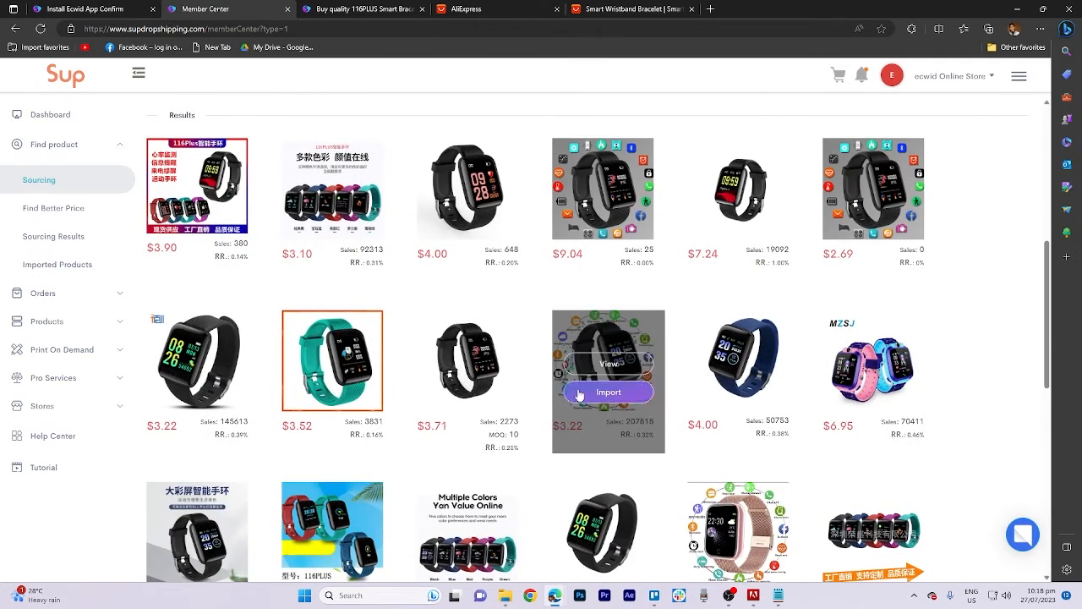
pyautogui.scroll(2, 603, 381)
pyautogui.scroll(4, 592, 380)
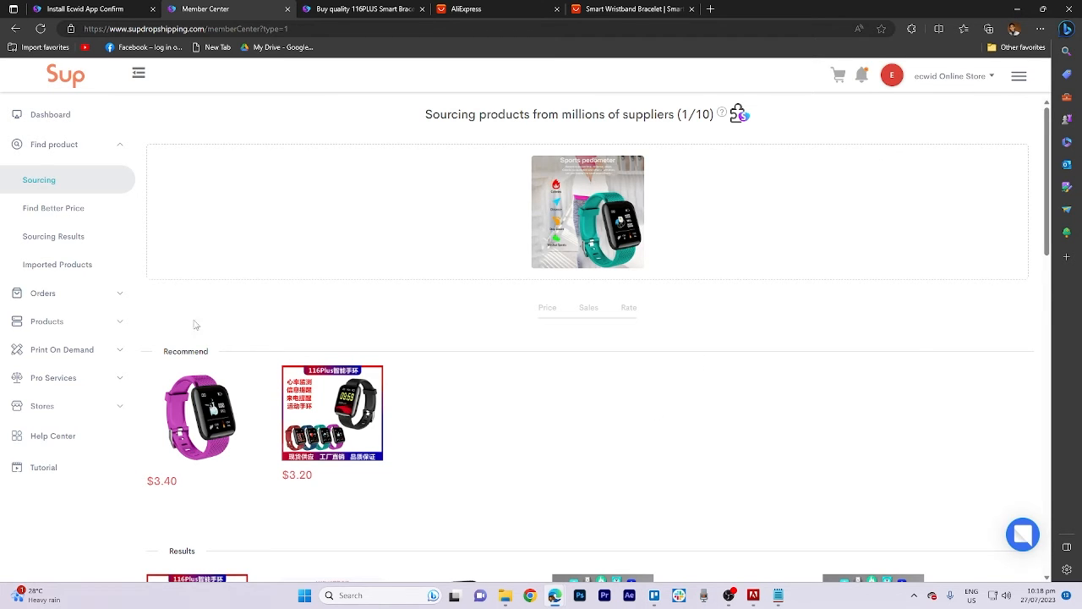
# - Open the store listing form for the 116plus watch among the imported products
pyautogui.click(49, 270)
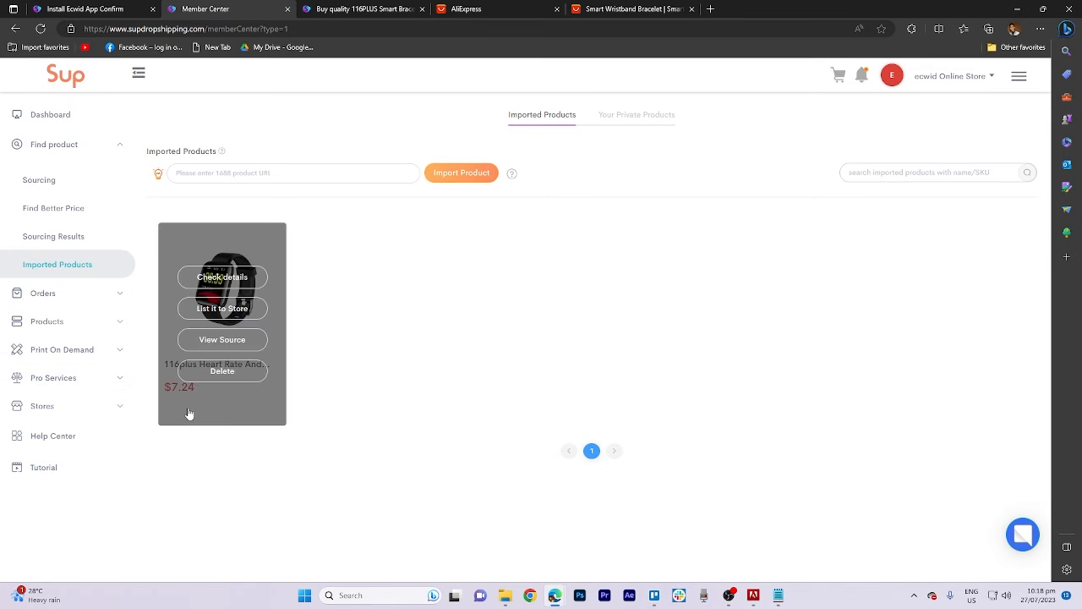
pyautogui.moveTo(211, 340)
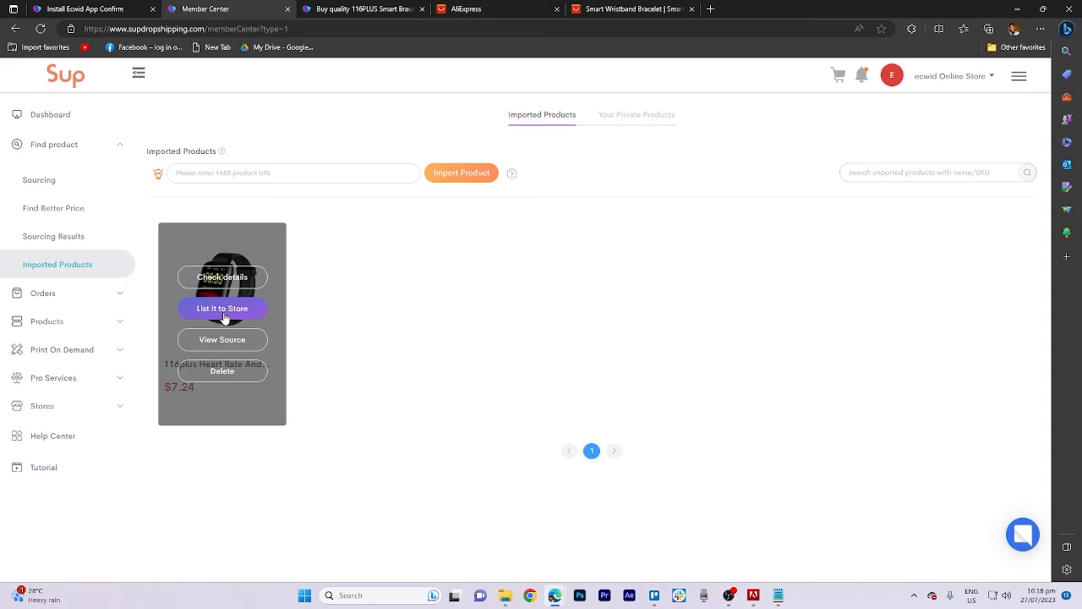
pyautogui.click(222, 308)
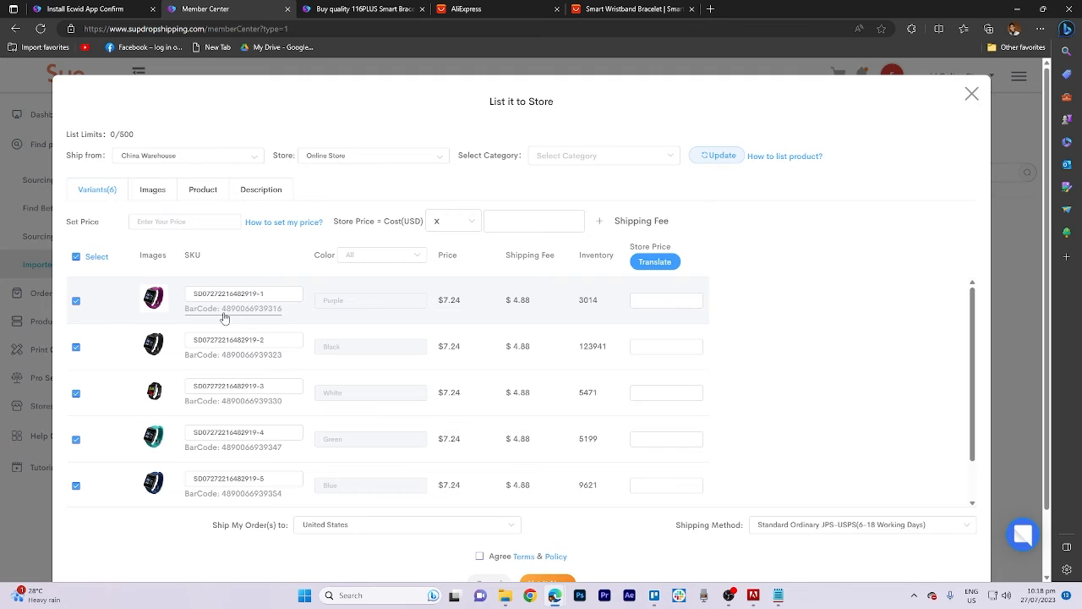
# - Set the store price of the watch's color variants to 41, including black, white, green, blue and red
pyautogui.click(659, 301)
pyautogui.click(659, 347)
pyautogui.write('41')
pyautogui.click(660, 392)
pyautogui.write('41')
pyautogui.click(666, 441)
pyautogui.write('41')
pyautogui.scroll(-1, 656, 346)
pyautogui.click(660, 434)
pyautogui.write('41')
pyautogui.scroll(-1, 660, 434)
pyautogui.click(654, 409)
pyautogui.write('41')
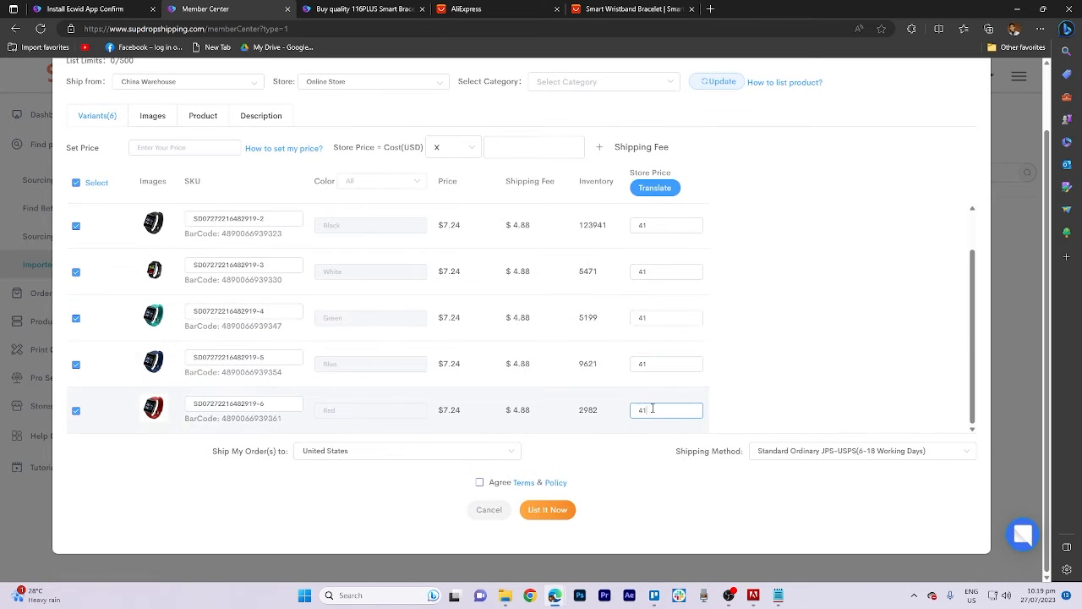
# - Agree to the terms and policy and list the watch to the Online Store
pyautogui.click(500, 484)
pyautogui.click(647, 304)
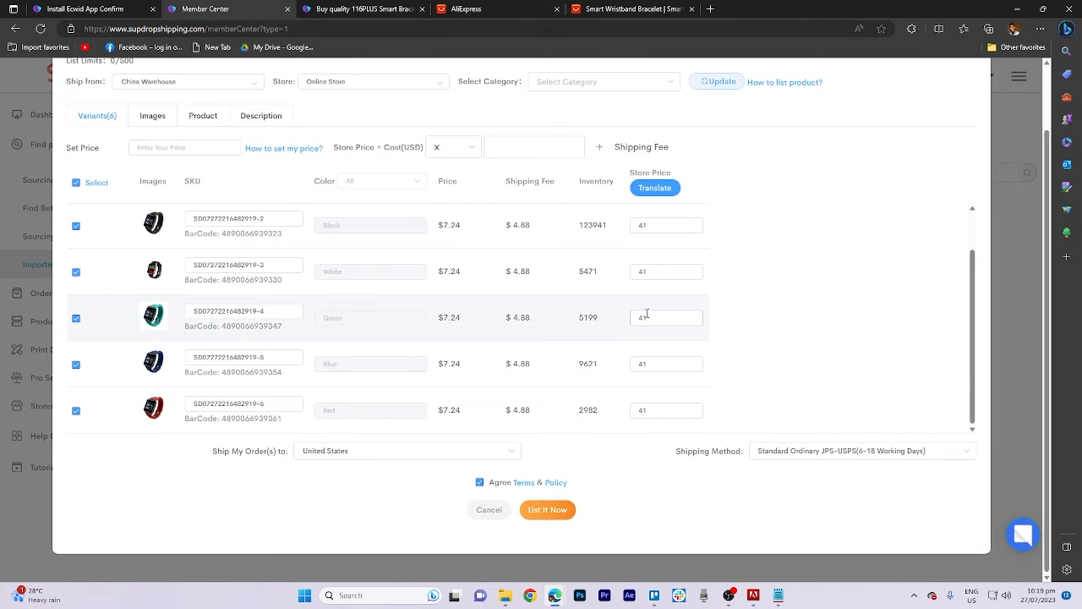
pyautogui.click(555, 510)
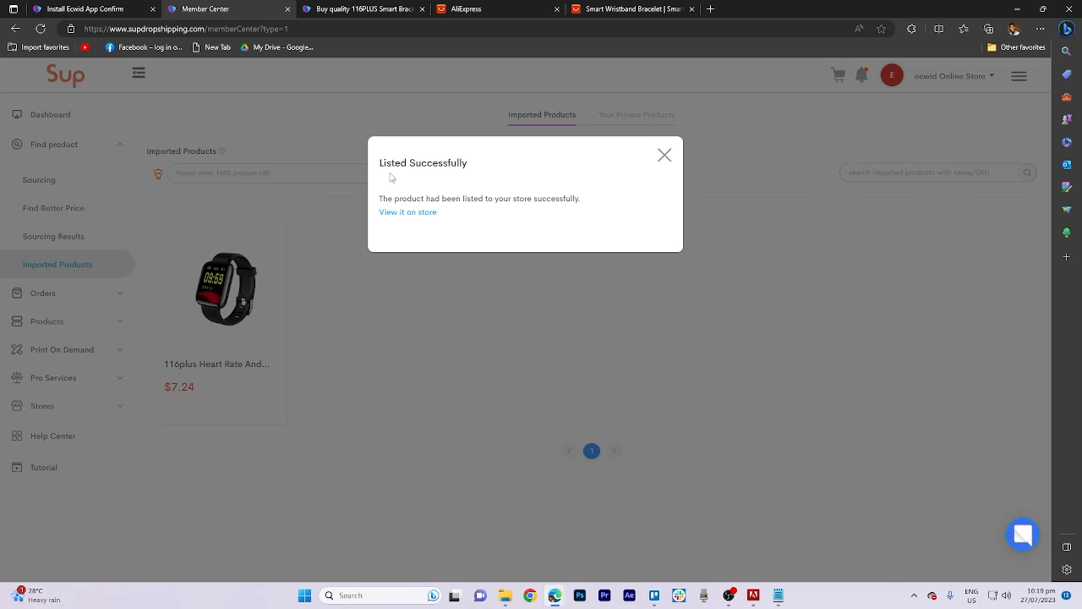
pyautogui.click(336, 6)
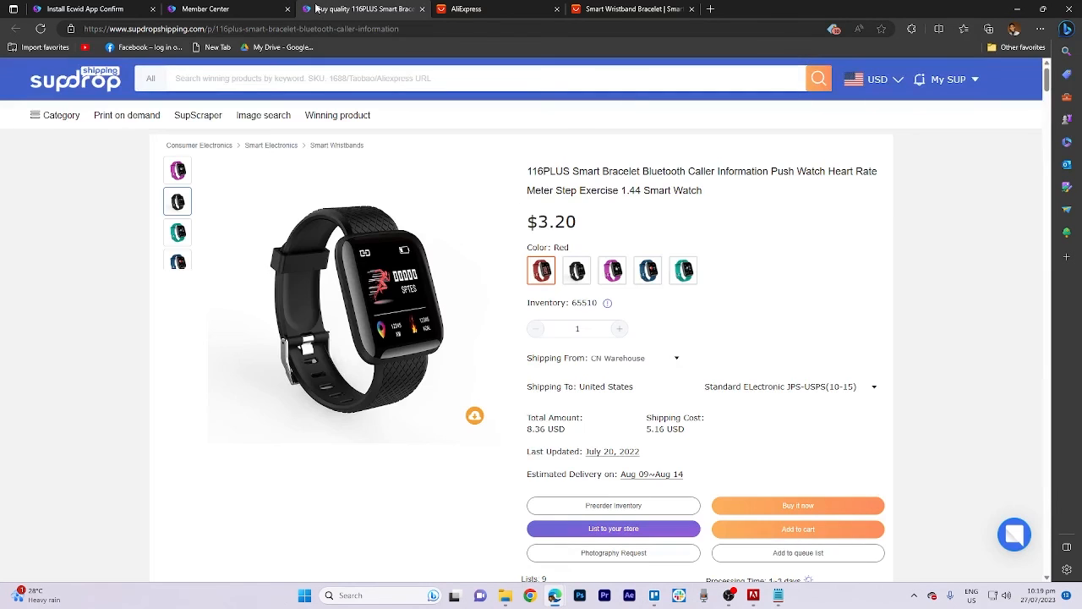
pyautogui.click(238, 8)
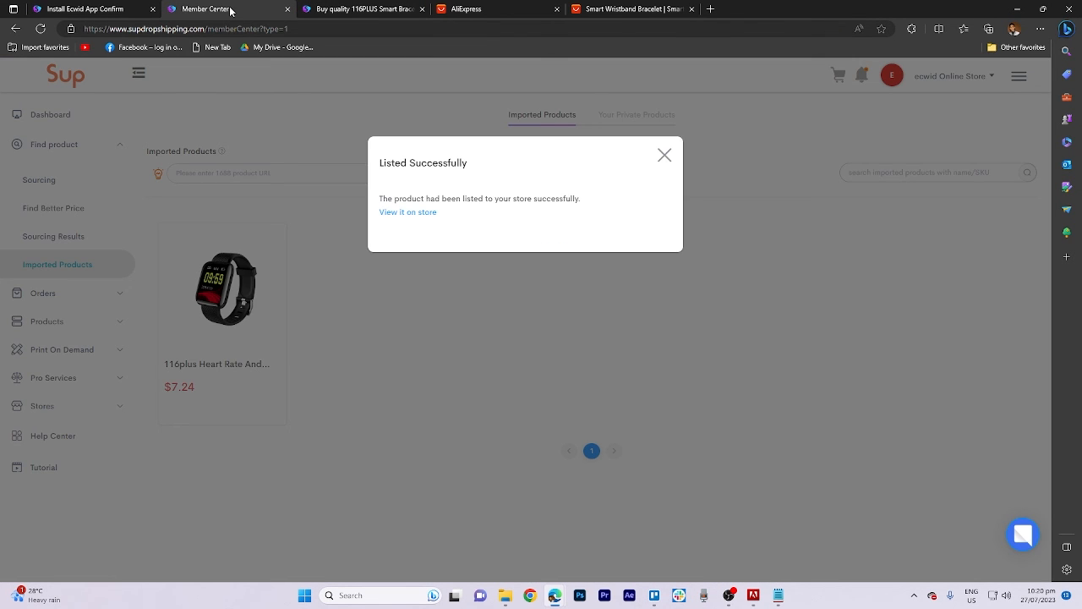